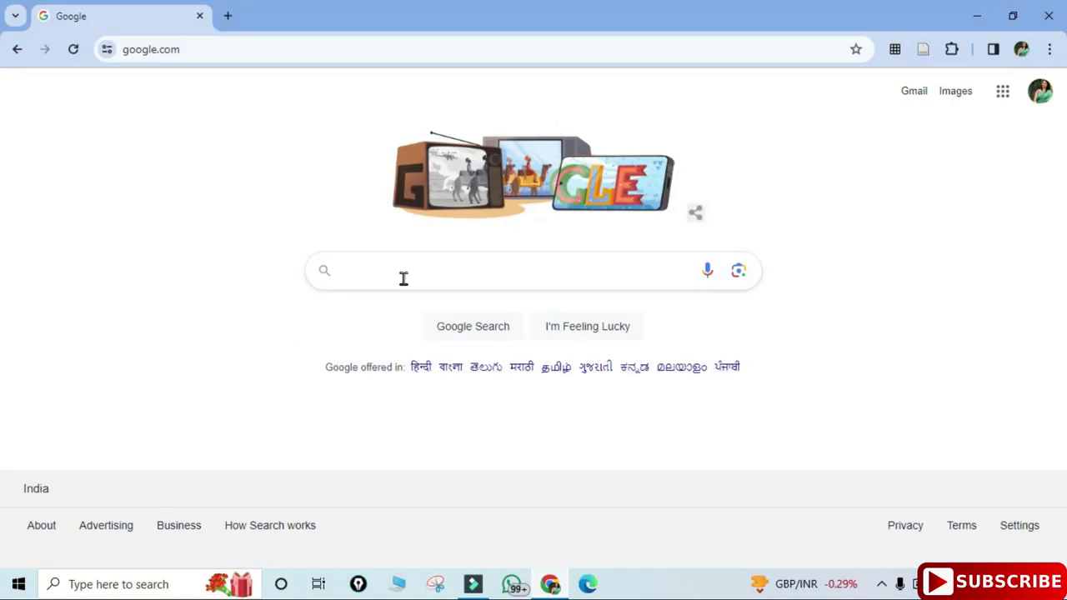
Search Google for "node js download".
{"action": "left_click", "coordinate": [409, 271]}
{"action": "type", "text": "node js do"}
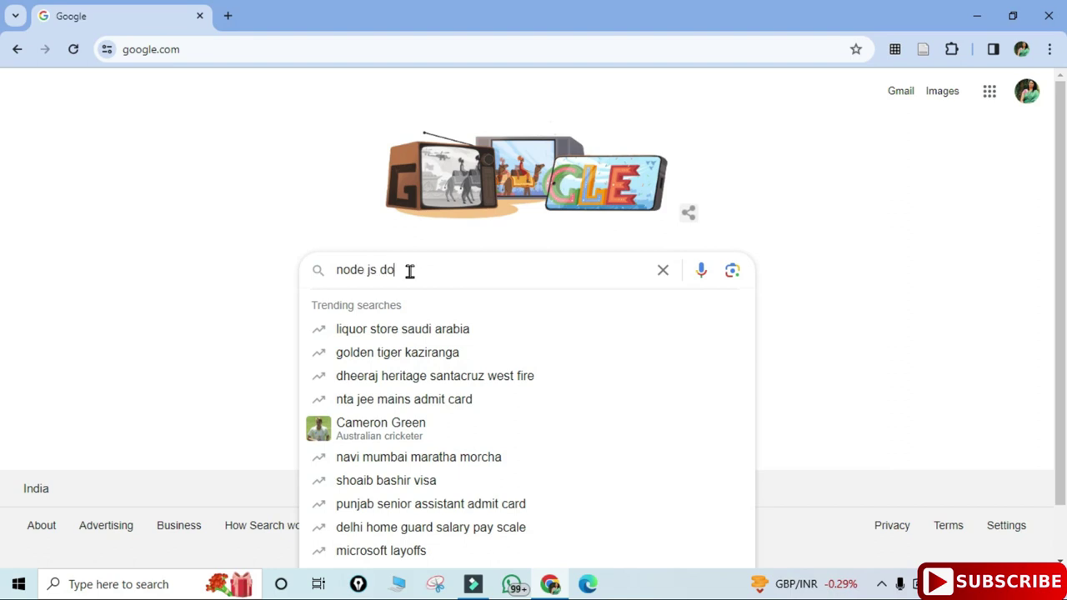
{"action": "type", "text": "wnload"}
{"action": "key", "text": "Return"}
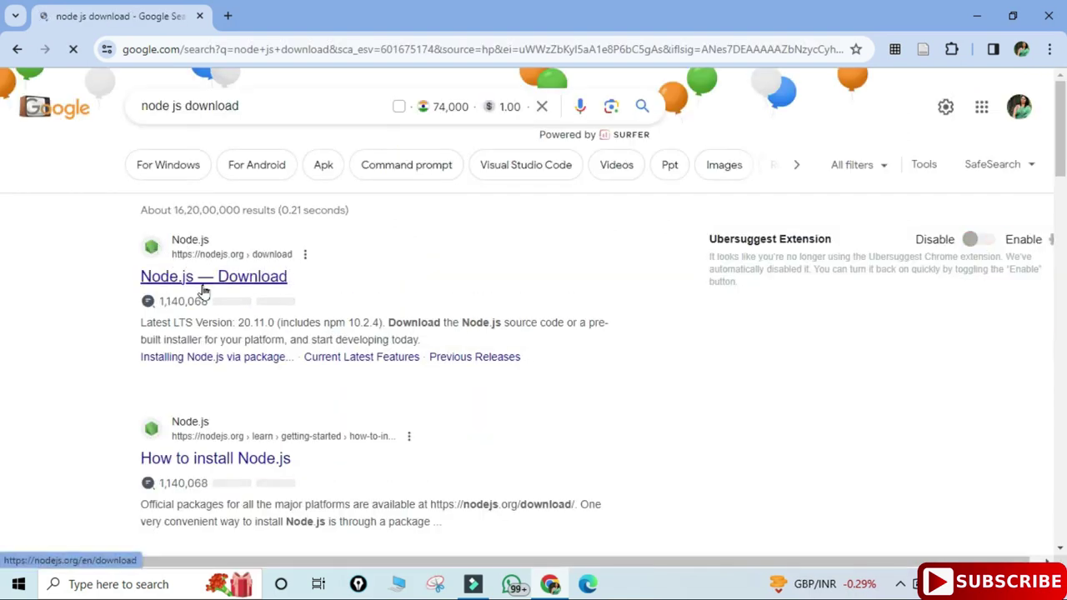
Download the Node.js 20.11.0 LTS Windows installer (node-v20.11.0-x64.msi) from nodejs.org and launch it.
{"action": "left_click", "coordinate": [203, 285]}
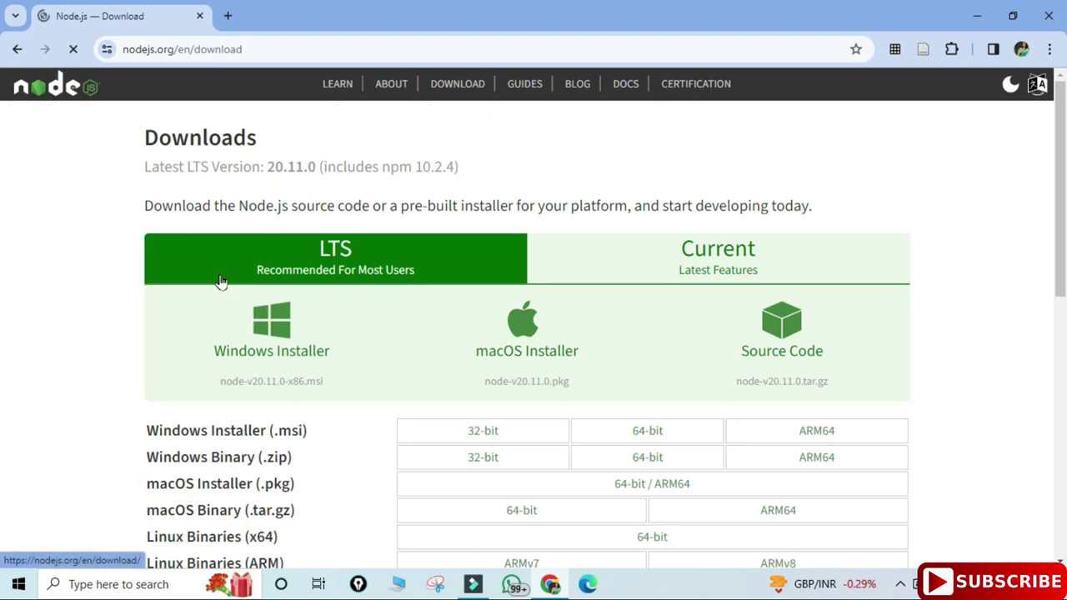
{"action": "left_click", "coordinate": [271, 44]}
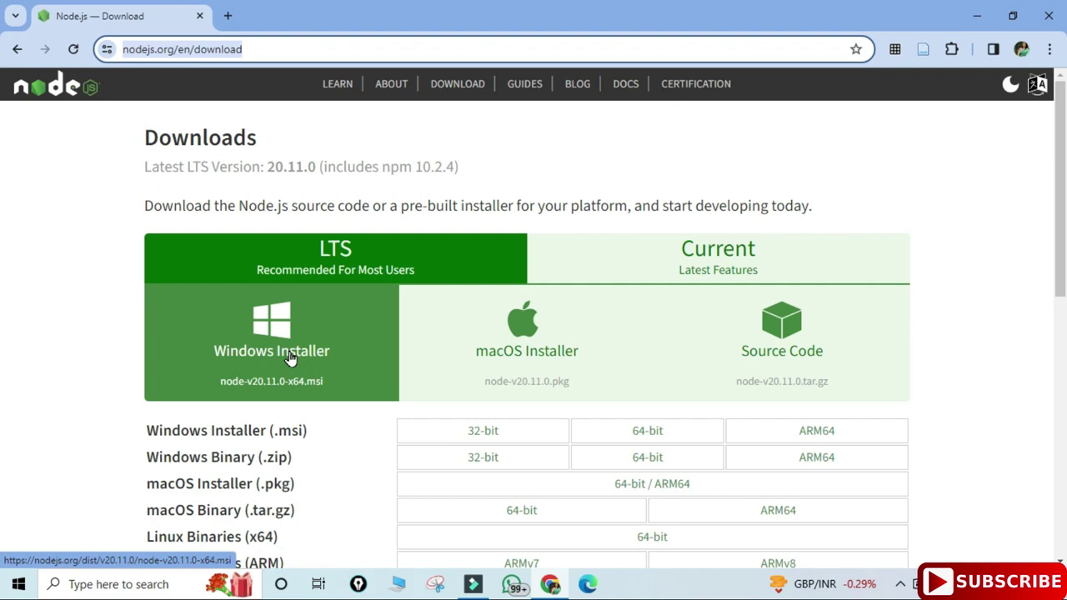
{"action": "left_click", "coordinate": [290, 357]}
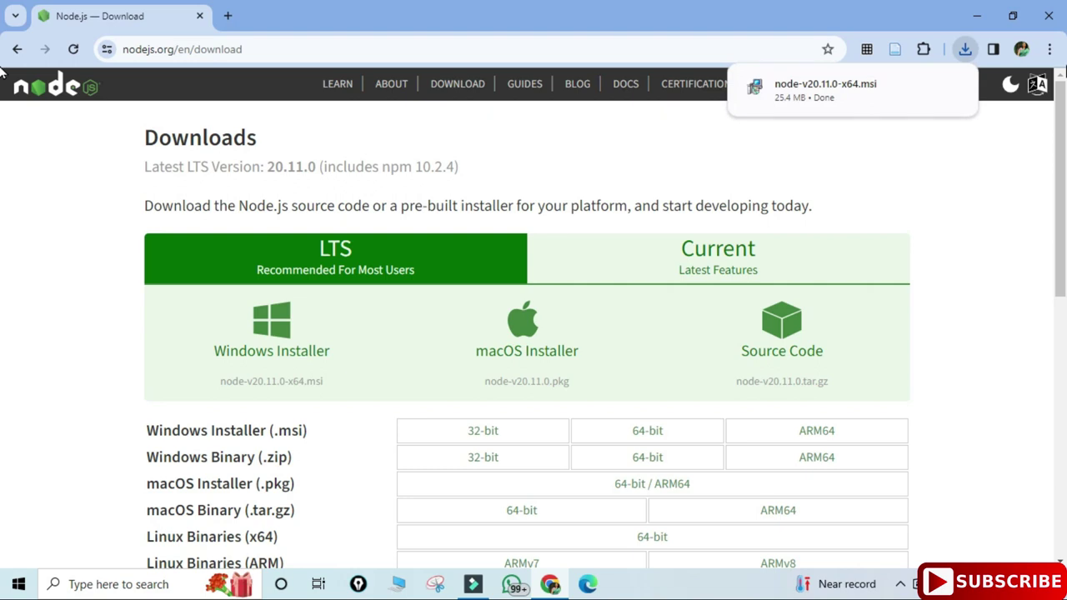
{"action": "mouse_move", "coordinate": [867, 105]}
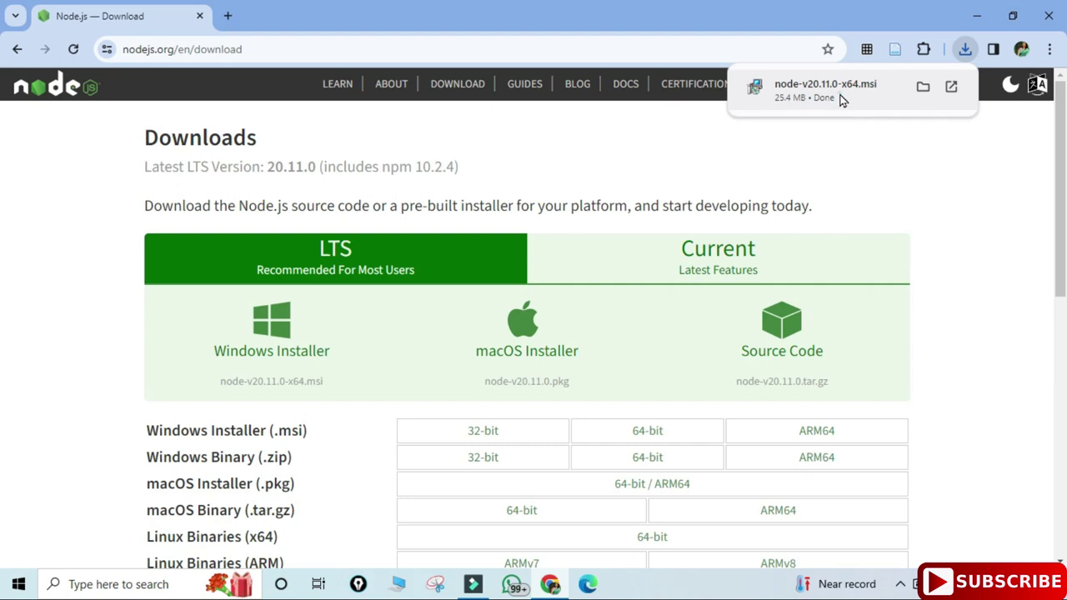
{"action": "left_click", "coordinate": [851, 107]}
Run the installer past the security warning and the setup welcome page.
{"action": "left_click", "coordinate": [977, 15]}
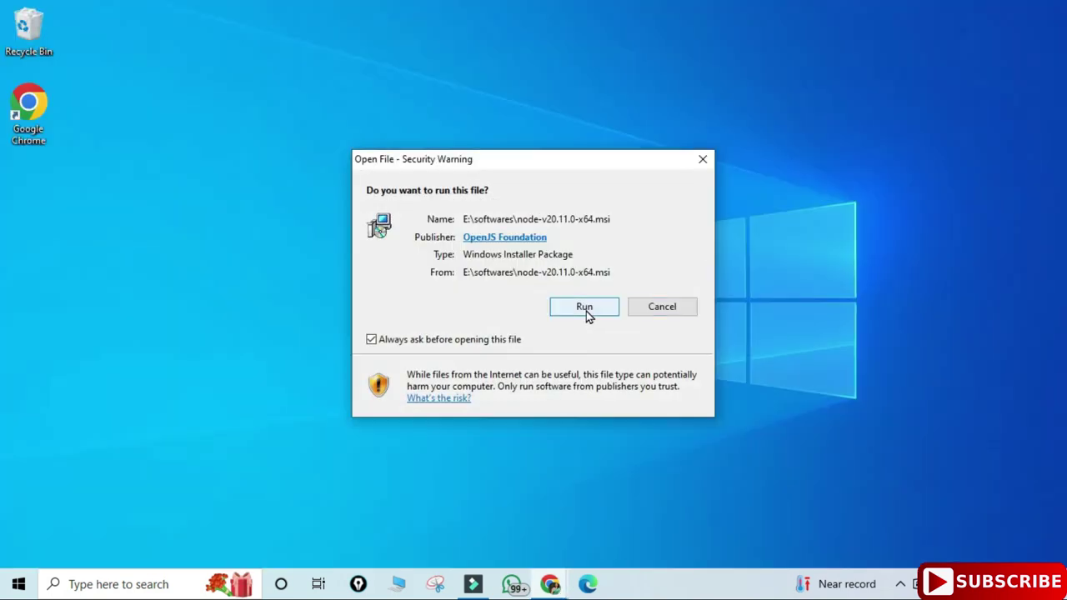
{"action": "left_click", "coordinate": [586, 306]}
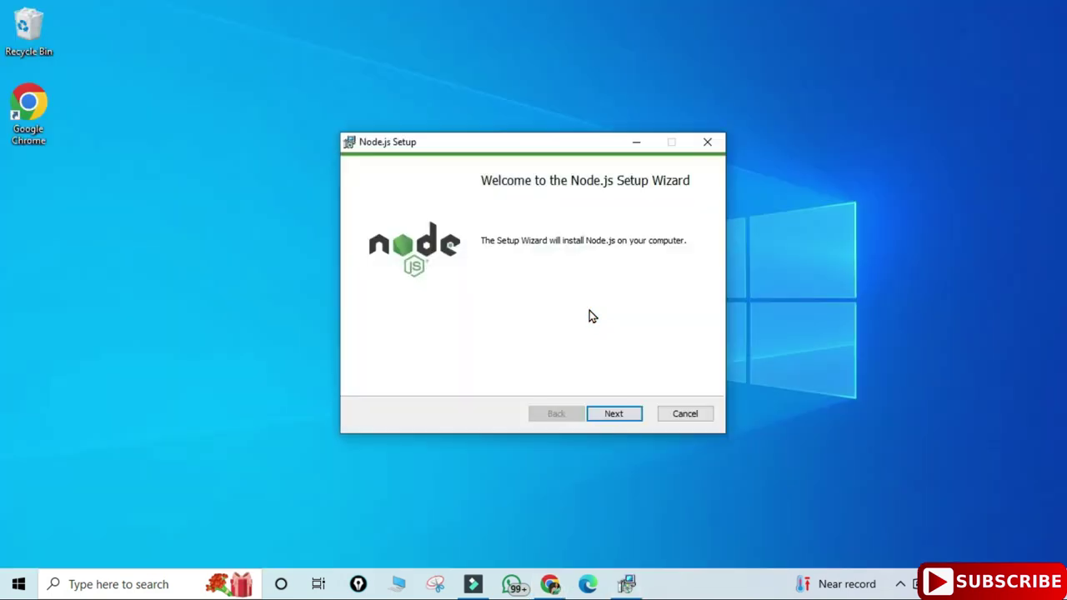
{"action": "left_click", "coordinate": [624, 413]}
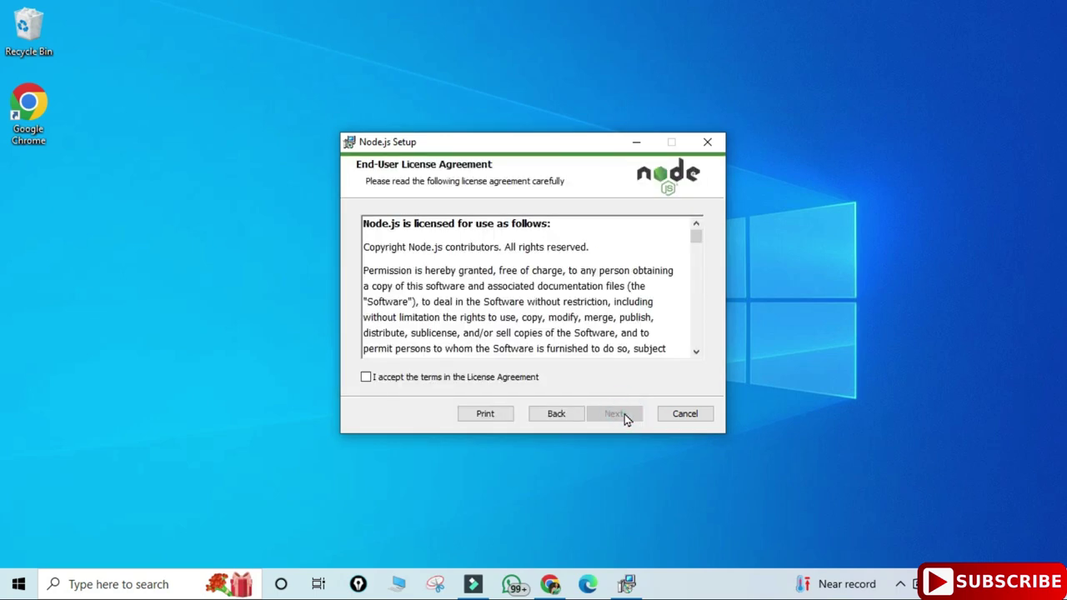
Accept the license terms and keep the default C:\Program Files\nodejs\ install folder.
{"action": "left_click", "coordinate": [366, 376]}
{"action": "left_click", "coordinate": [607, 415]}
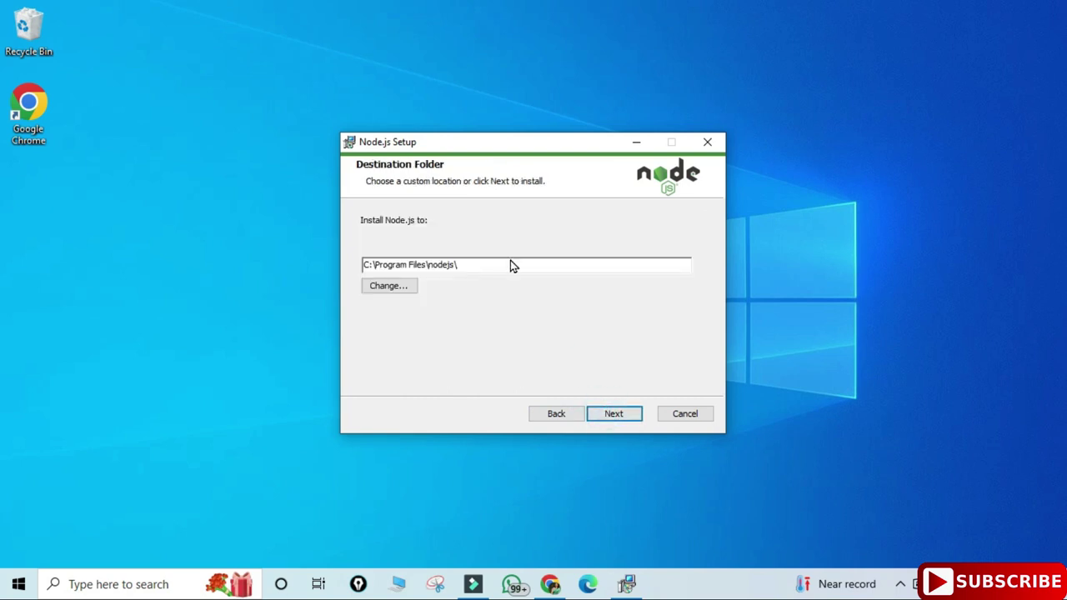
{"action": "left_click", "coordinate": [511, 262]}
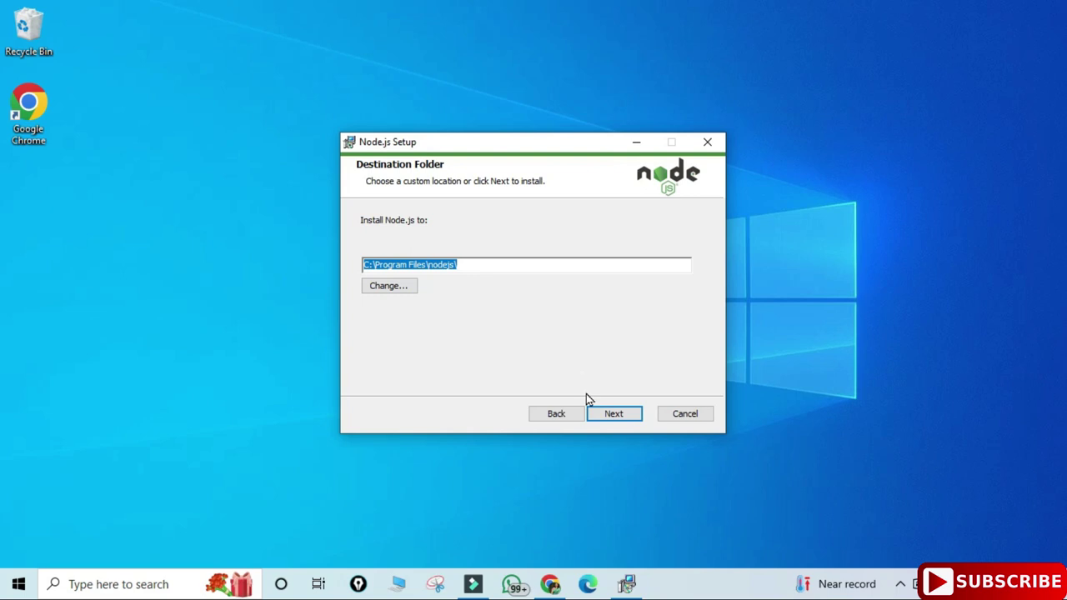
{"action": "left_click", "coordinate": [607, 416]}
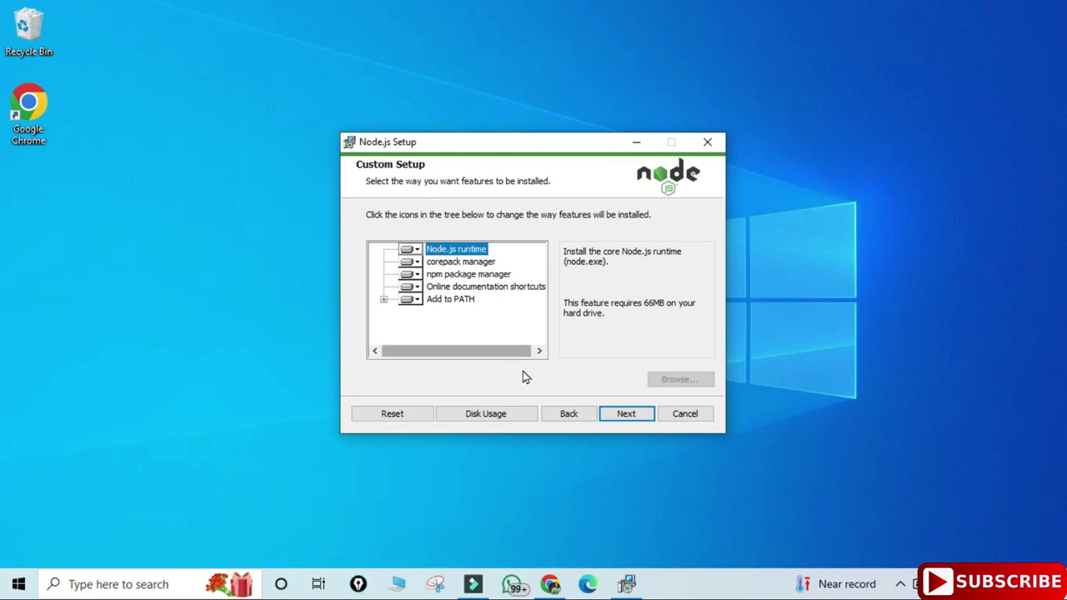
Install Node.js with default features and no native-module tools, then finish the wizard.
{"action": "left_click", "coordinate": [618, 420]}
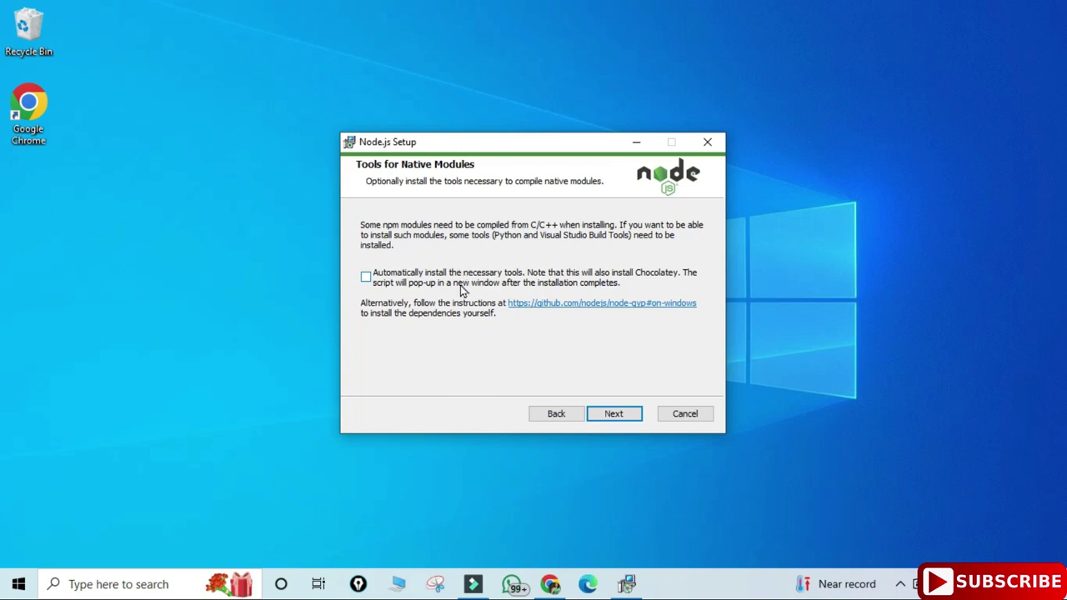
{"action": "left_click", "coordinate": [614, 412]}
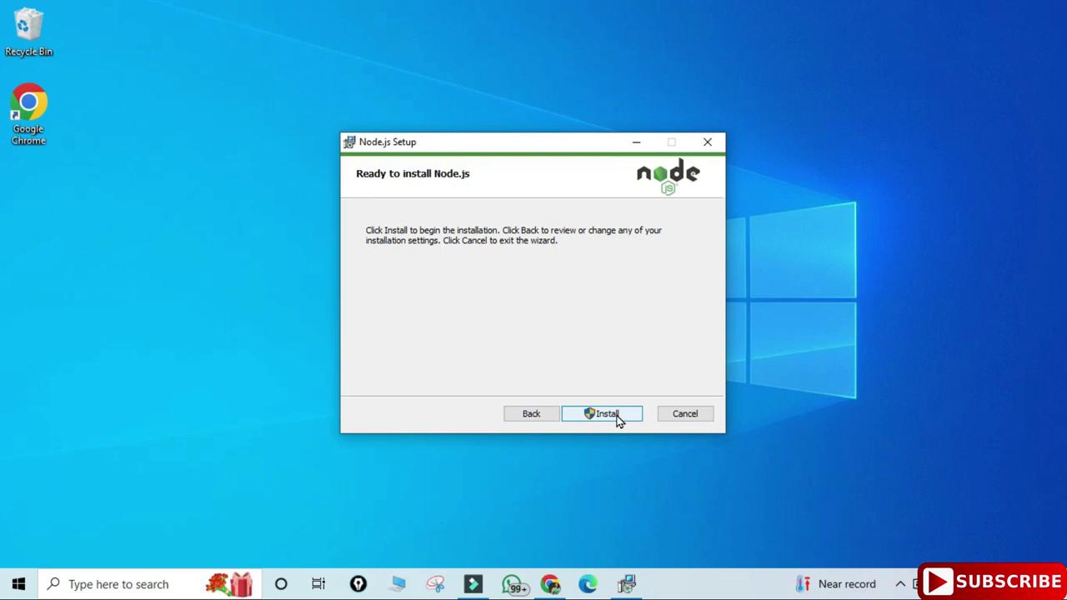
{"action": "left_click", "coordinate": [618, 419]}
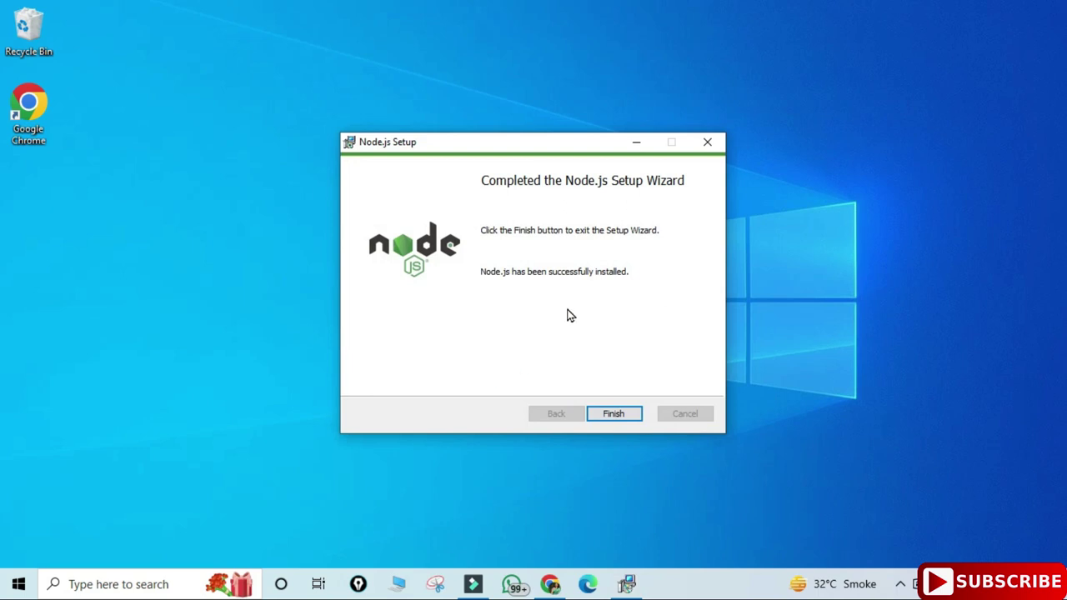
{"action": "left_click", "coordinate": [634, 417]}
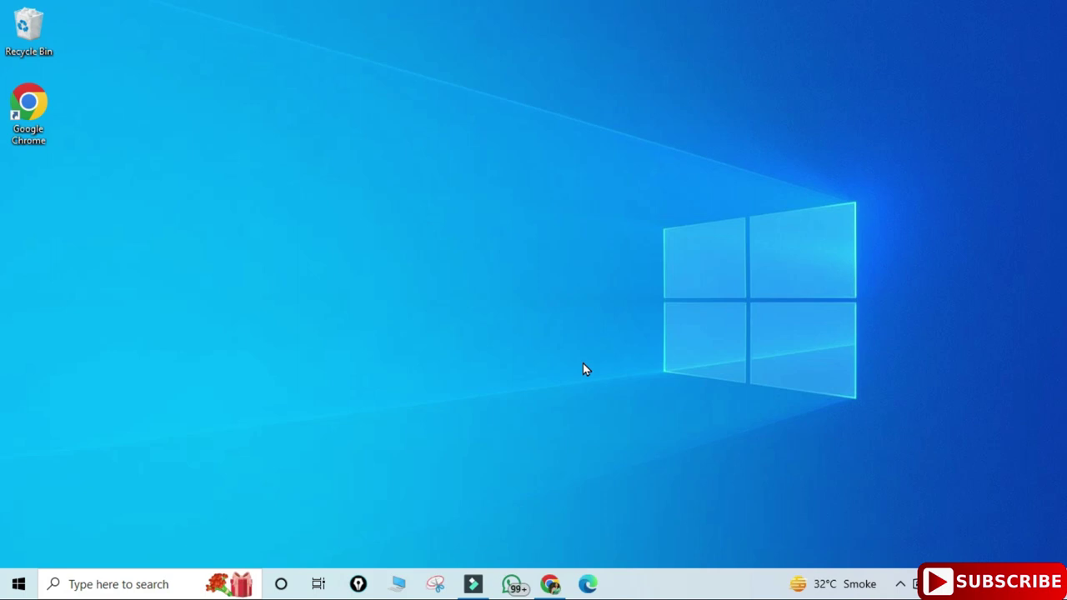
Open Command Prompt via a Windows search for "cmd".
{"action": "left_click", "coordinate": [136, 583]}
{"action": "type", "text": "cmd"}
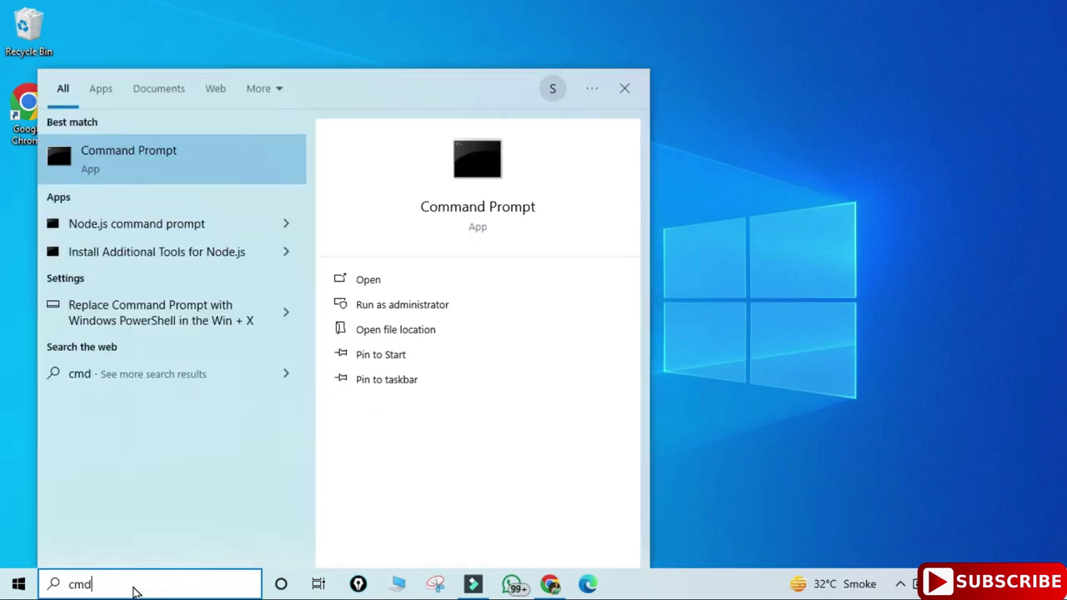
{"action": "key", "text": "Return"}
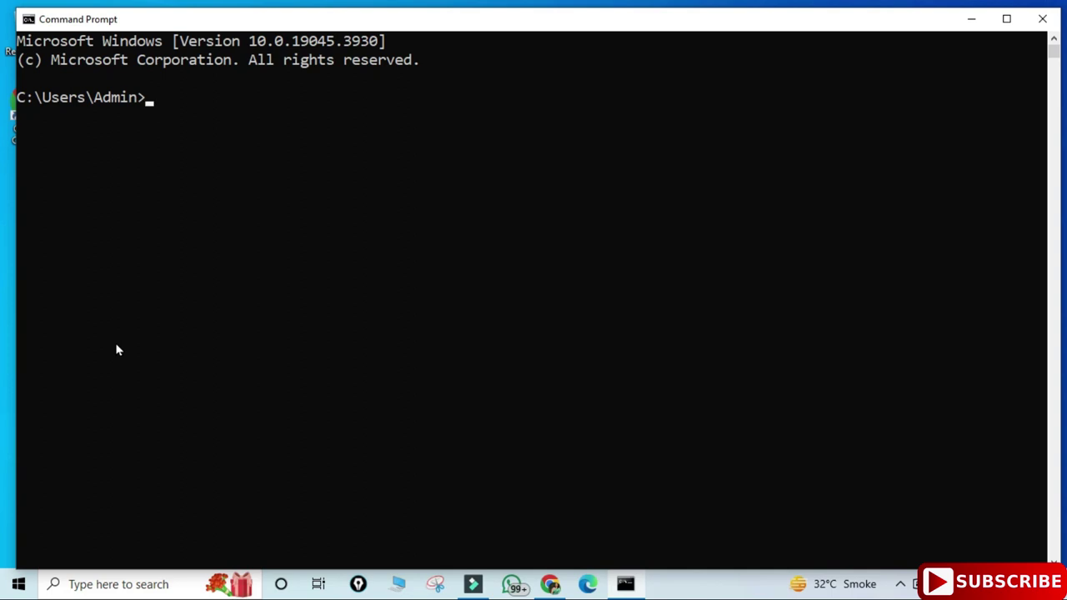
Confirm node -v and node --version report v20.11.0 and npm --version reports 10.2.4.
{"action": "type", "text": "node -v"}
{"action": "key", "text": "Return"}
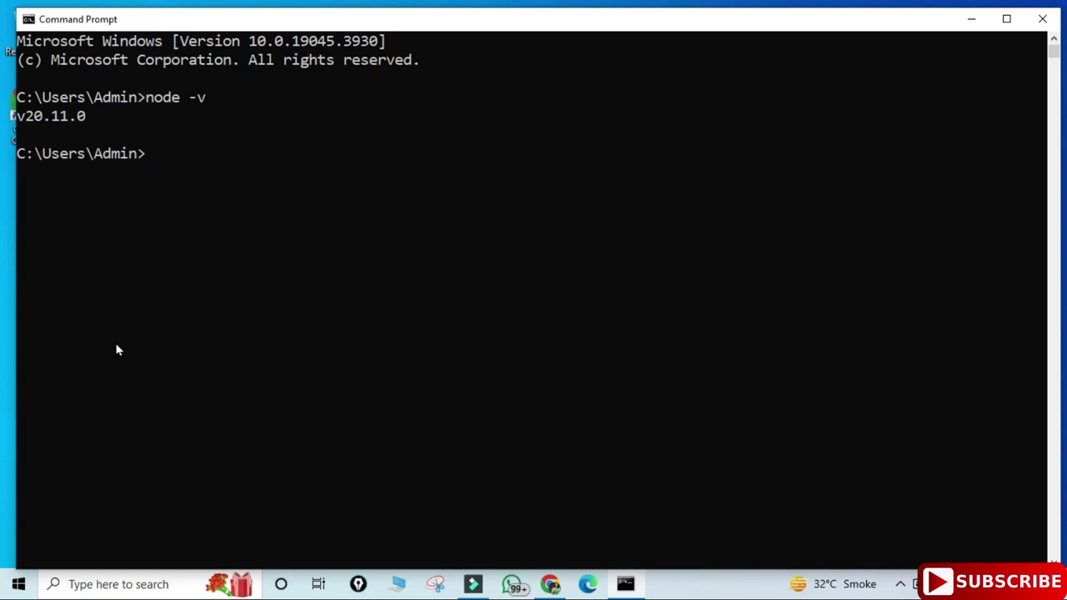
{"action": "type", "text": "node --version"}
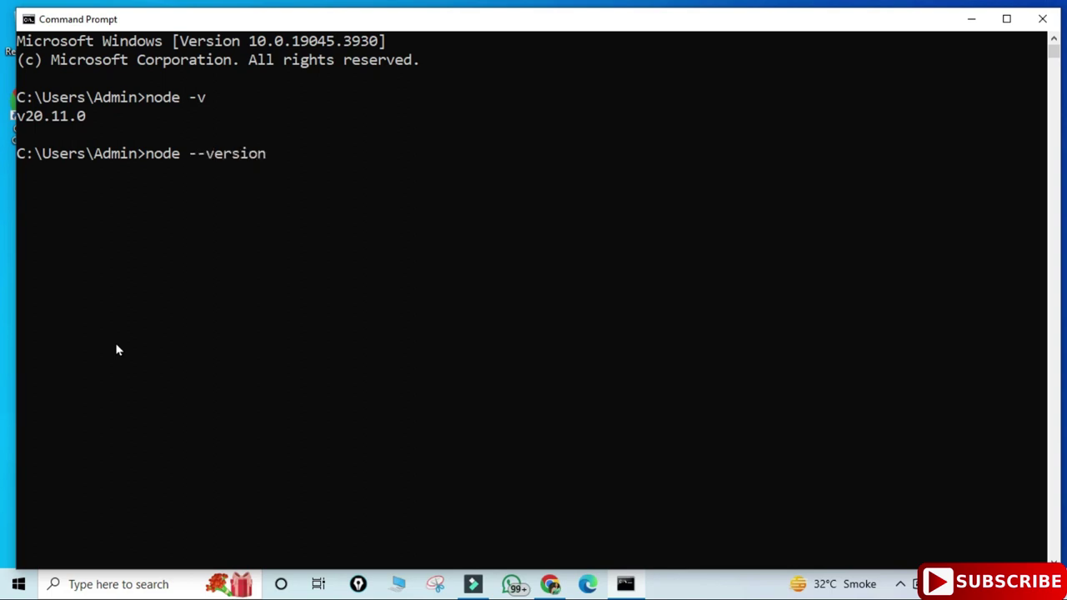
{"action": "key", "text": "Return"}
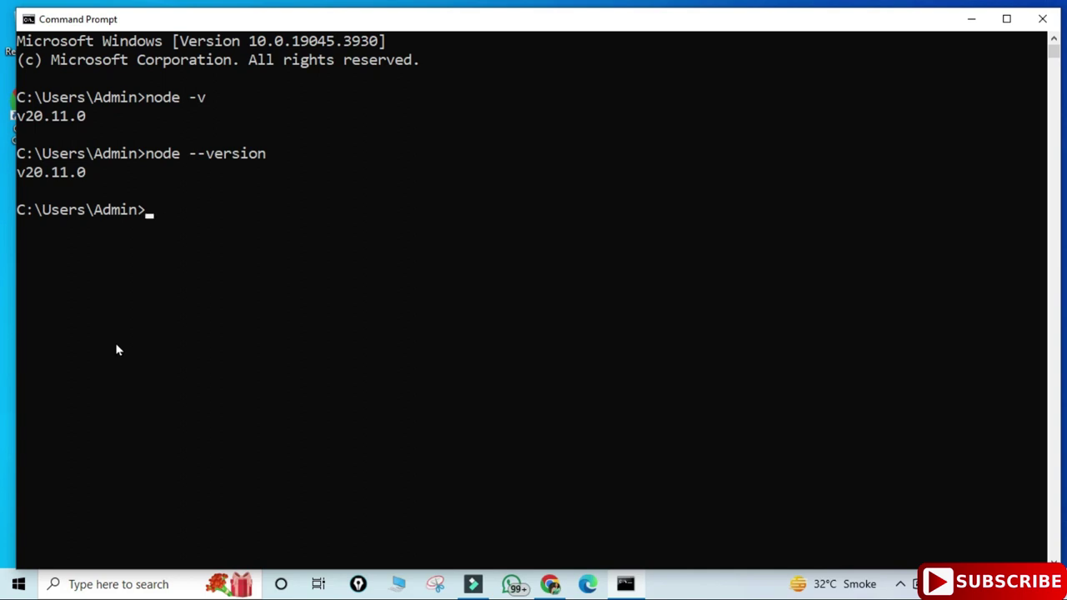
{"action": "type", "text": "npm --version"}
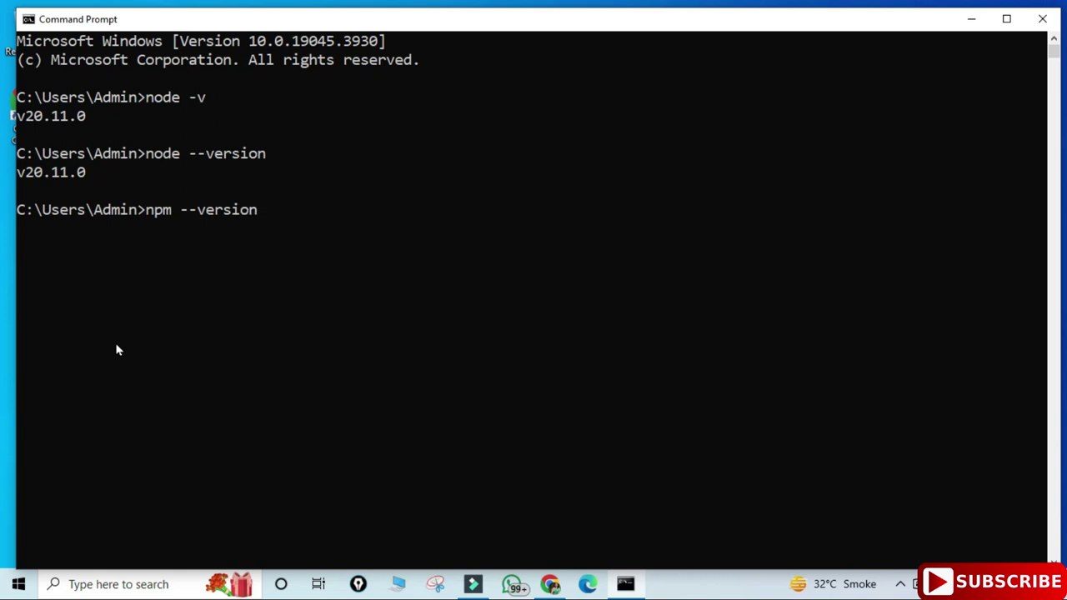
{"action": "key", "text": "Return"}
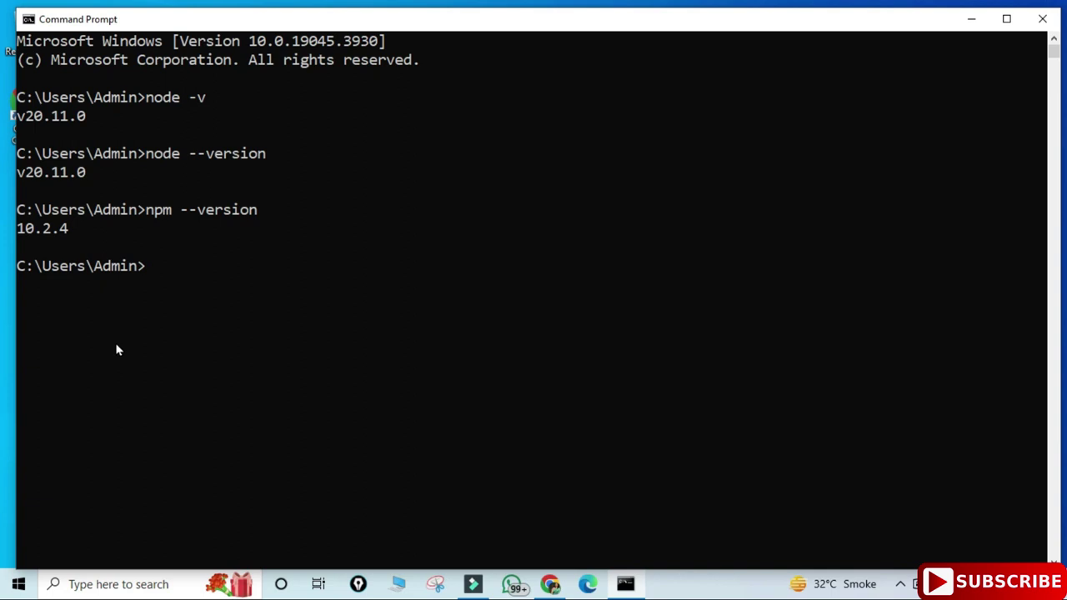
Start the Node REPL, print "Welcome!" with console.log, and close Command Prompt.
{"action": "type", "text": "node"}
{"action": "key", "text": "Return"}
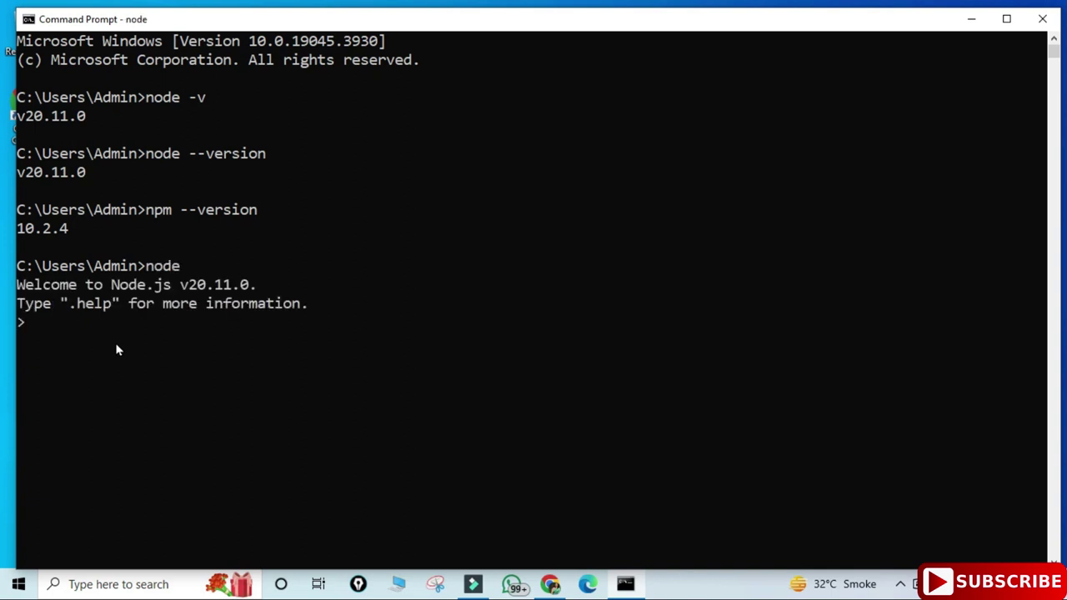
{"action": "type", "text": "console.log"}
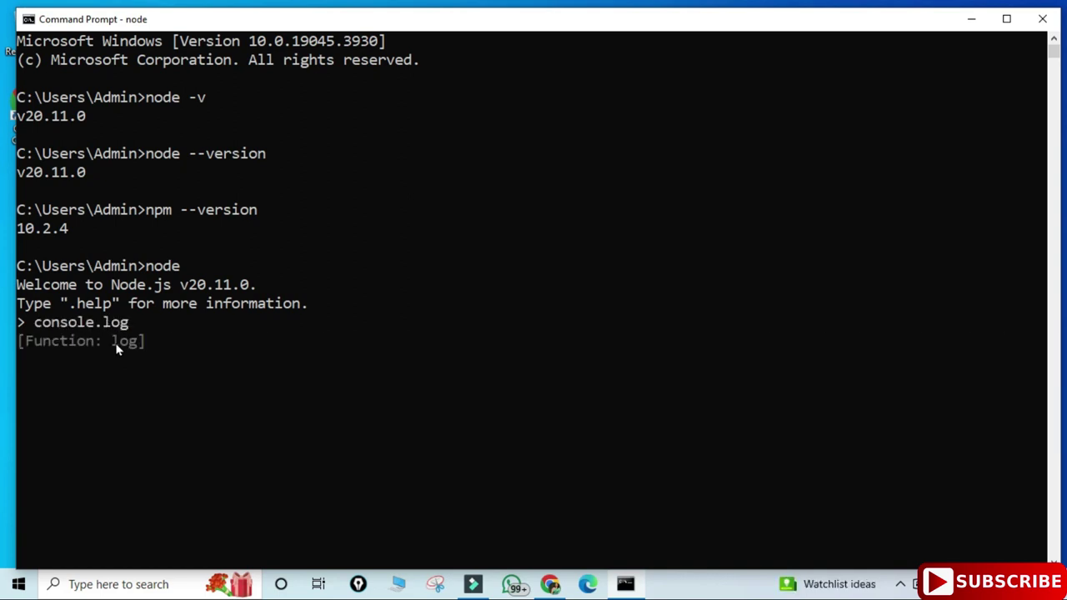
{"action": "type", "text": "(\""}
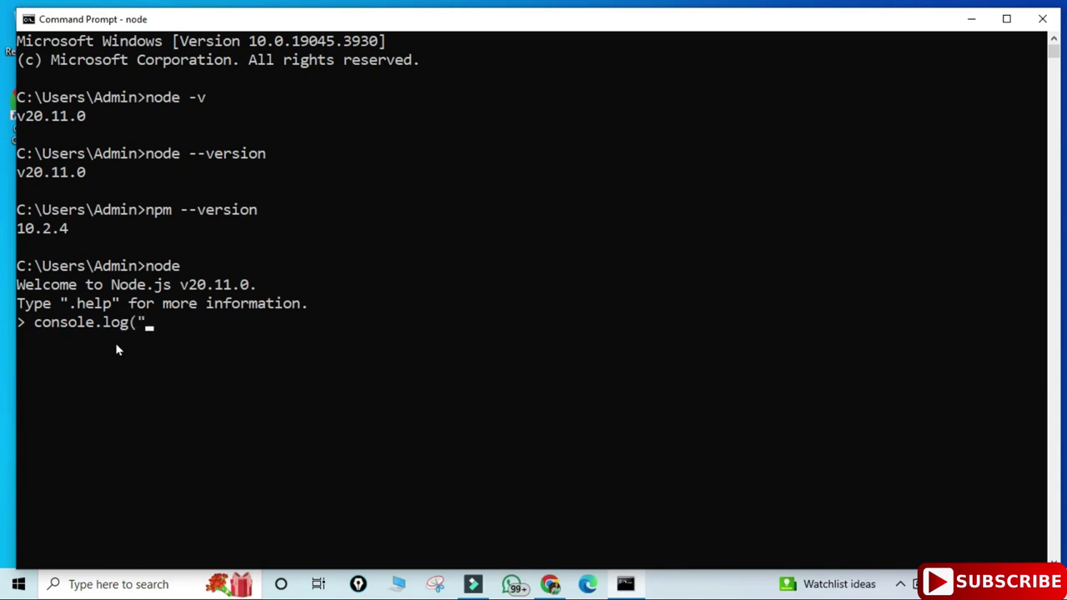
{"action": "type", "text": "Welcome!\")"}
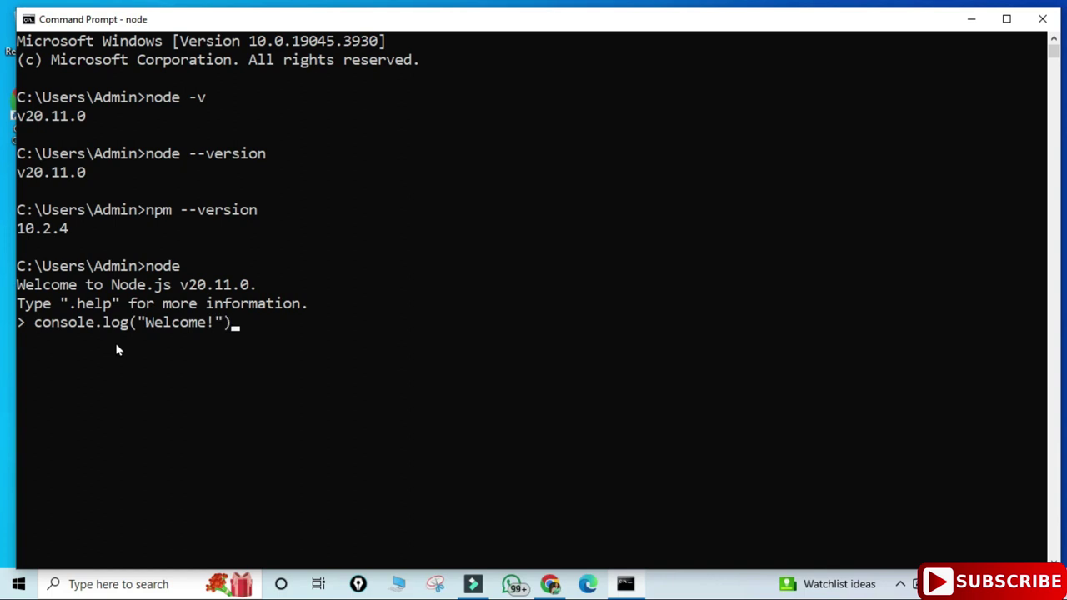
{"action": "key", "text": "Return"}
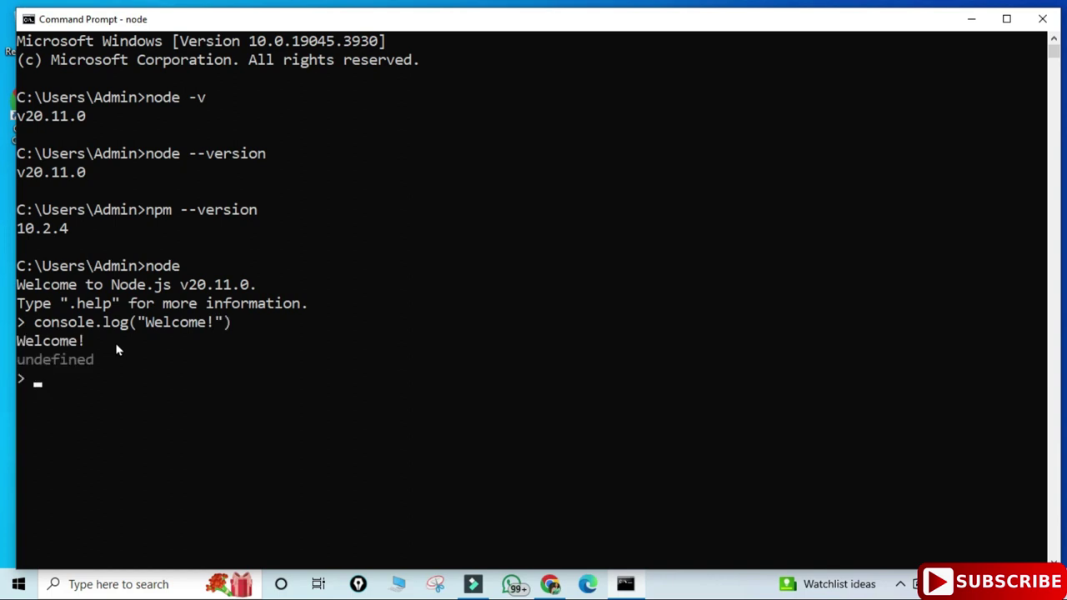
{"action": "left_click", "coordinate": [1042, 21]}
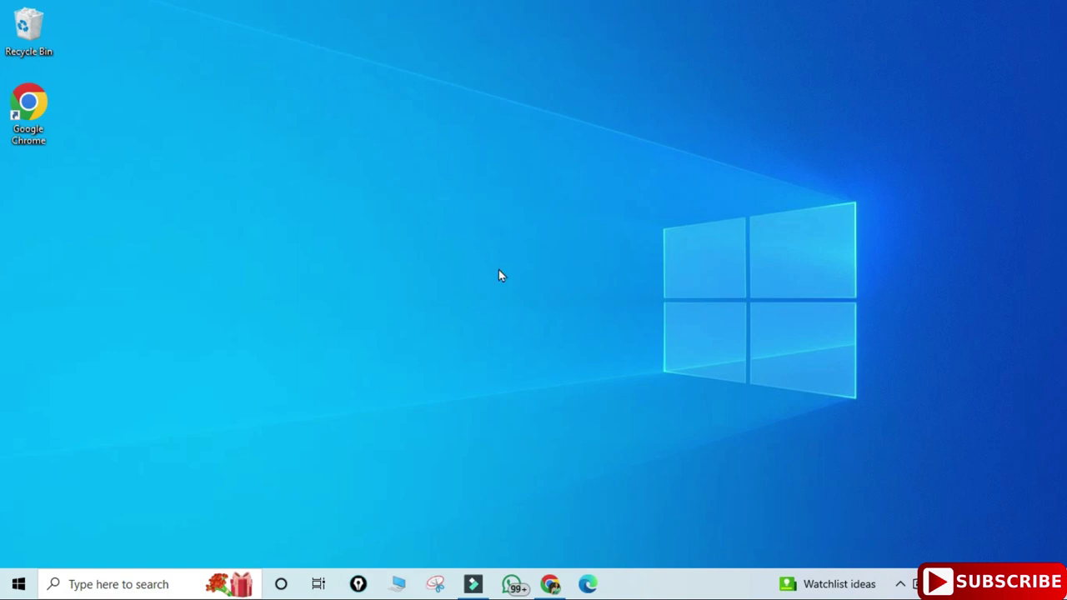
Open Windows PowerShell and confirm node -v reports v20.11.0.
{"action": "left_click", "coordinate": [153, 584]}
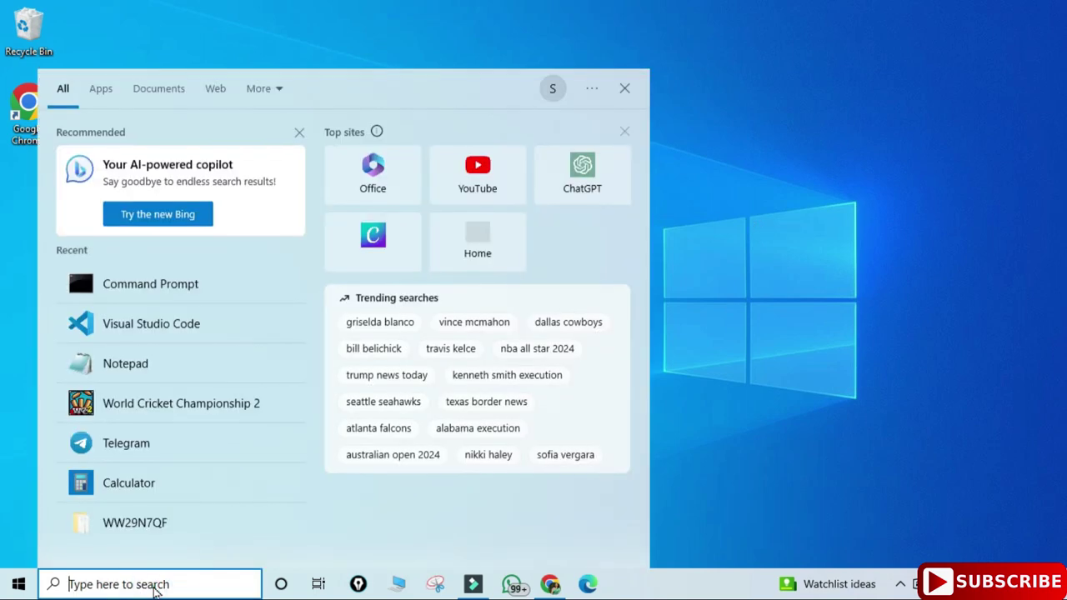
{"action": "type", "text": "power"}
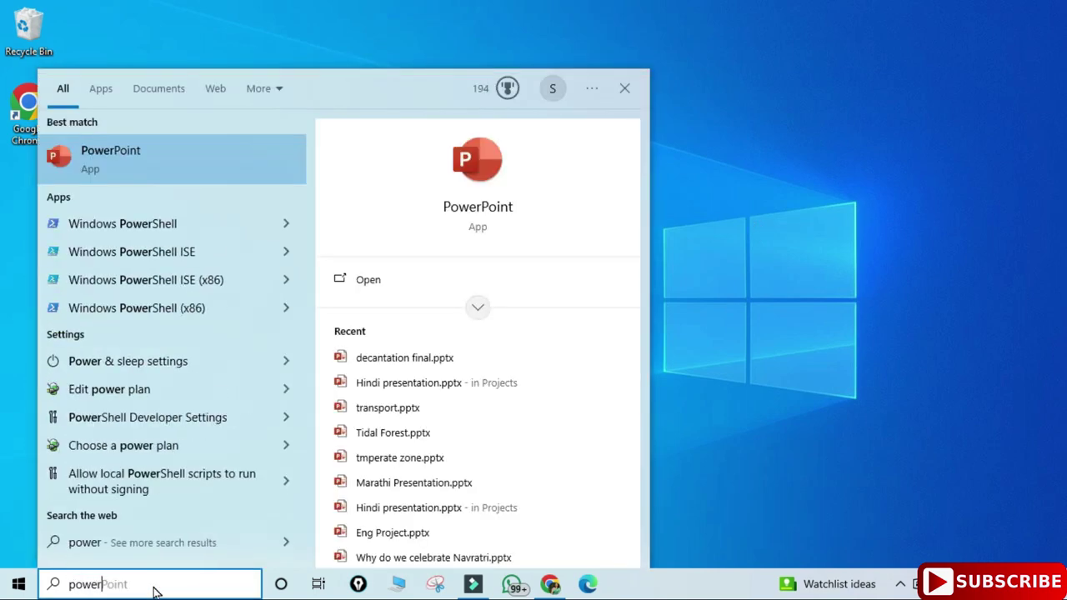
{"action": "left_click", "coordinate": [118, 225]}
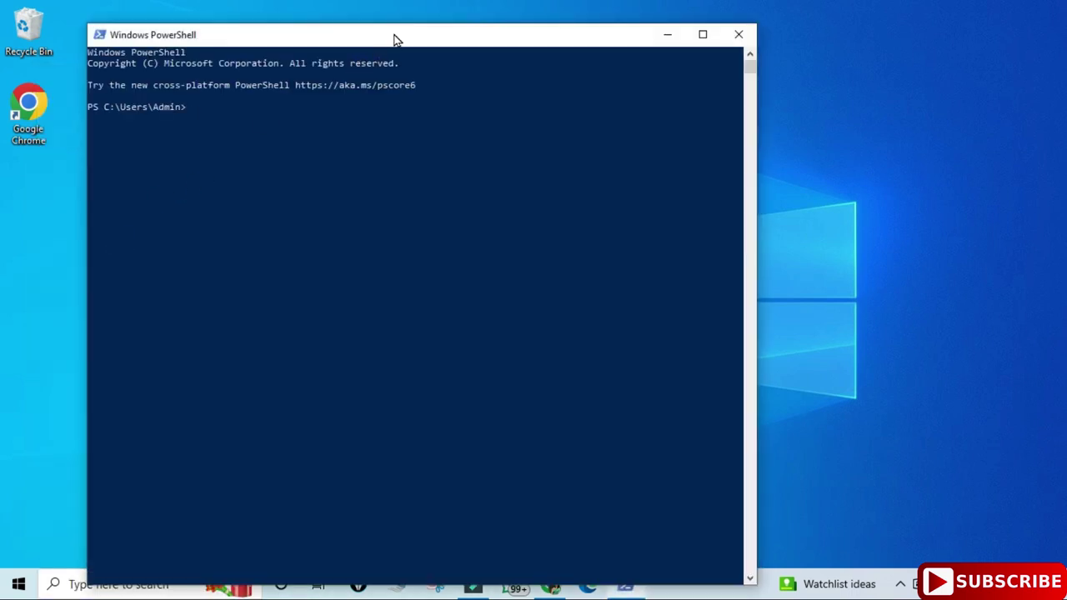
{"action": "left_click_drag", "start_coordinate": [395, 38], "coordinate": [450, 28]}
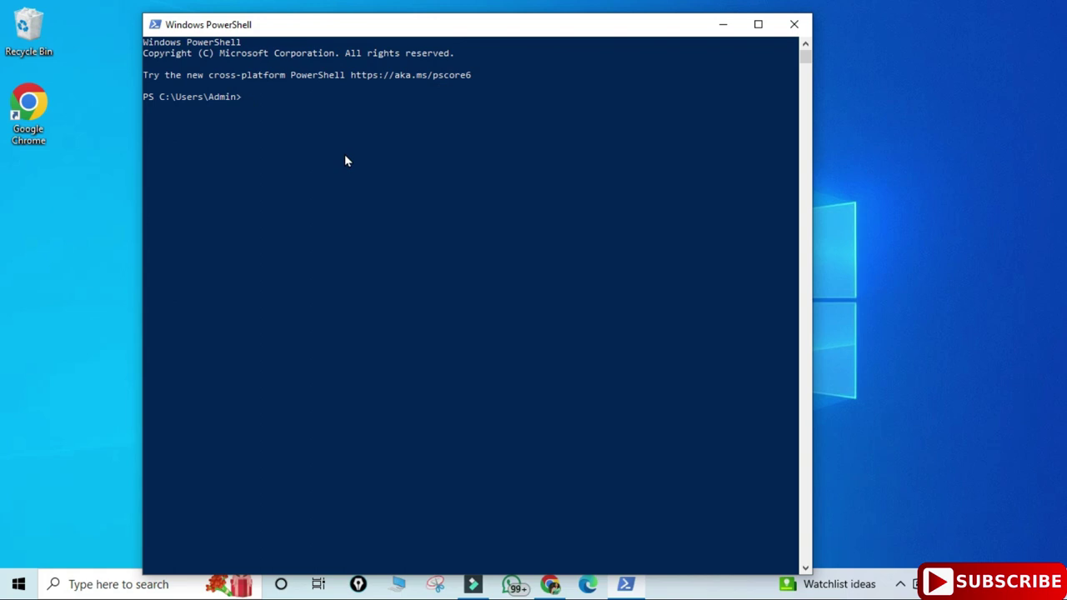
{"action": "type", "text": "node -v"}
{"action": "key", "text": "Return"}
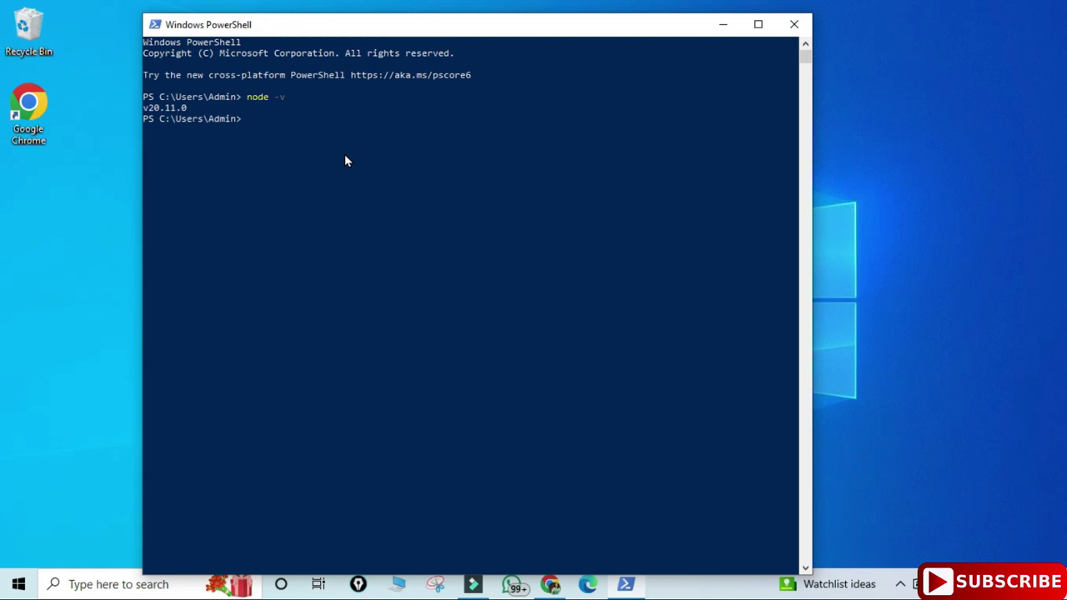
Start the Node REPL, print "Thanks for watching" with console.log, and close PowerShell.
{"action": "type", "text": "node"}
{"action": "key", "text": "Return"}
{"action": "scroll", "coordinate": [346, 160], "scroll_direction": "up", "scroll_amount": 1, "text": "ctrl"}
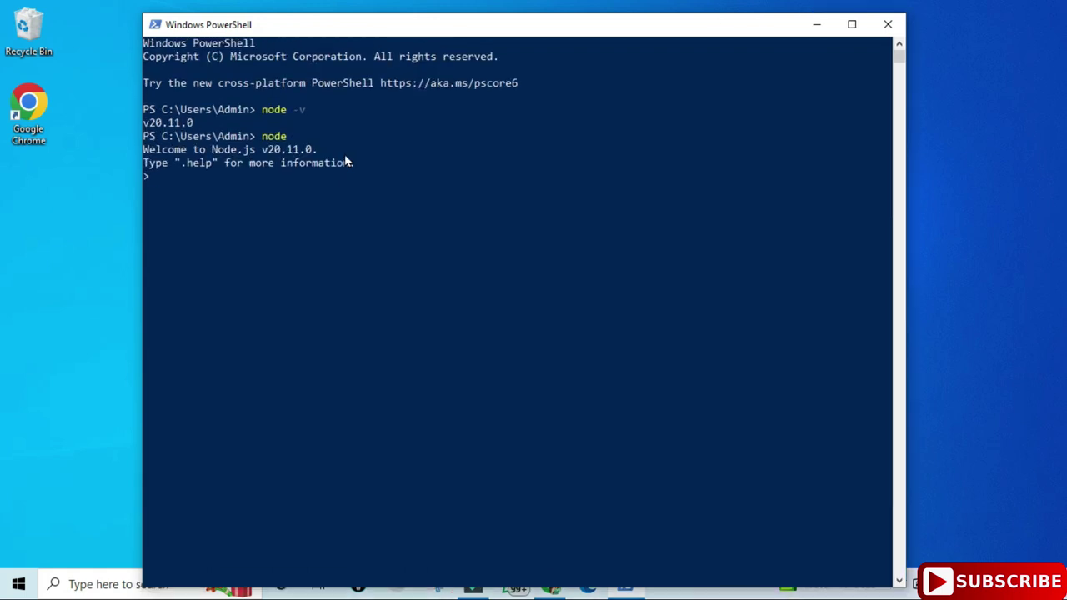
{"action": "scroll", "coordinate": [344, 155], "scroll_direction": "up", "scroll_amount": 1, "text": "ctrl"}
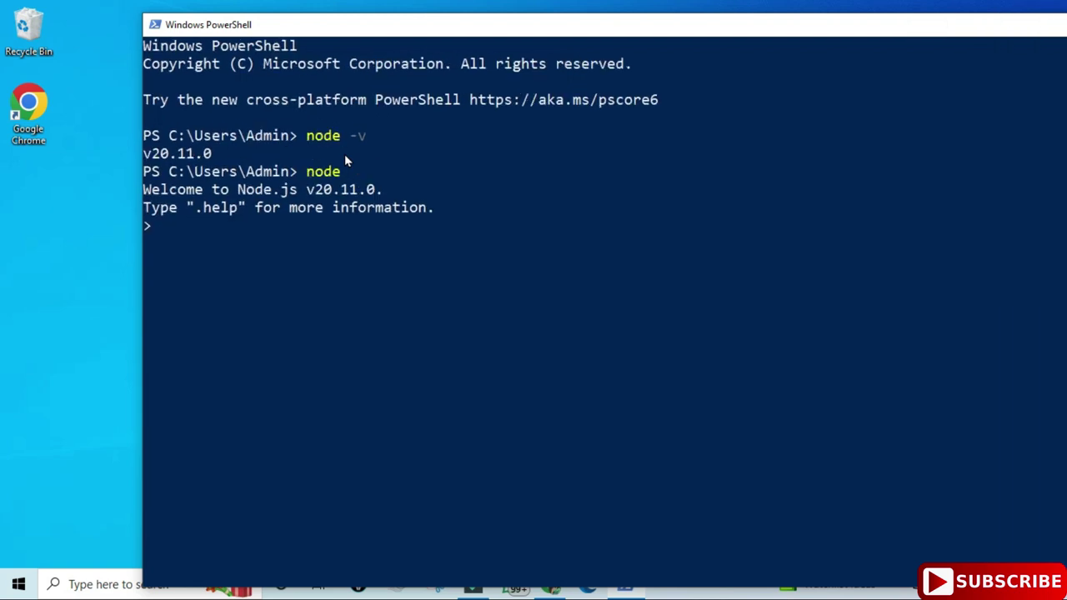
{"action": "double_click", "coordinate": [425, 26]}
{"action": "type", "text": "col"}
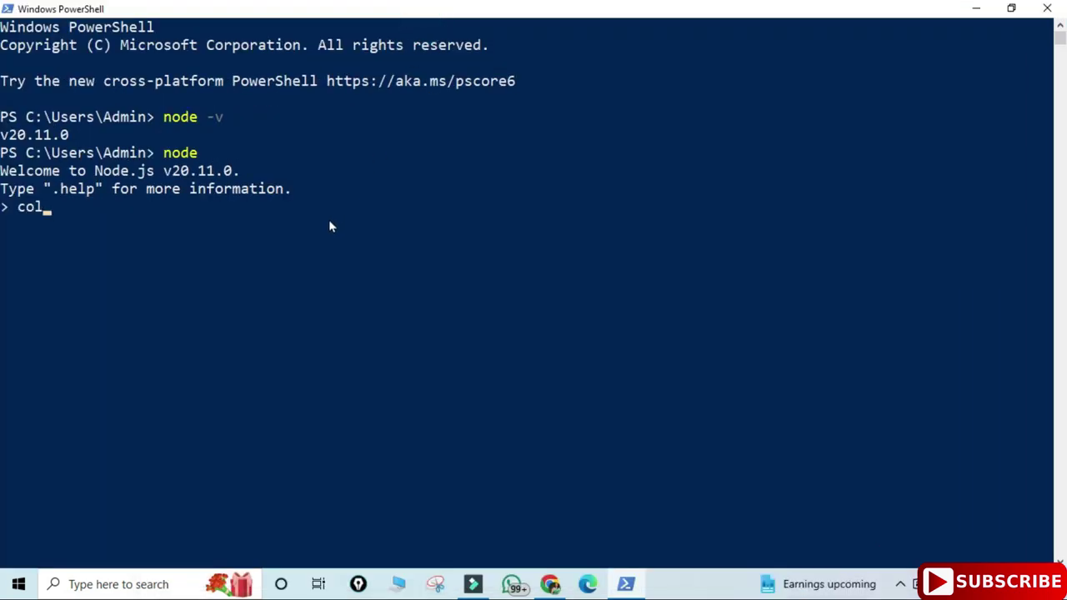
{"action": "key", "text": "BackSpace"}
{"action": "key", "text": "BackSpace"}
{"action": "key", "text": "BackSpace"}
{"action": "type", "text": "console"}
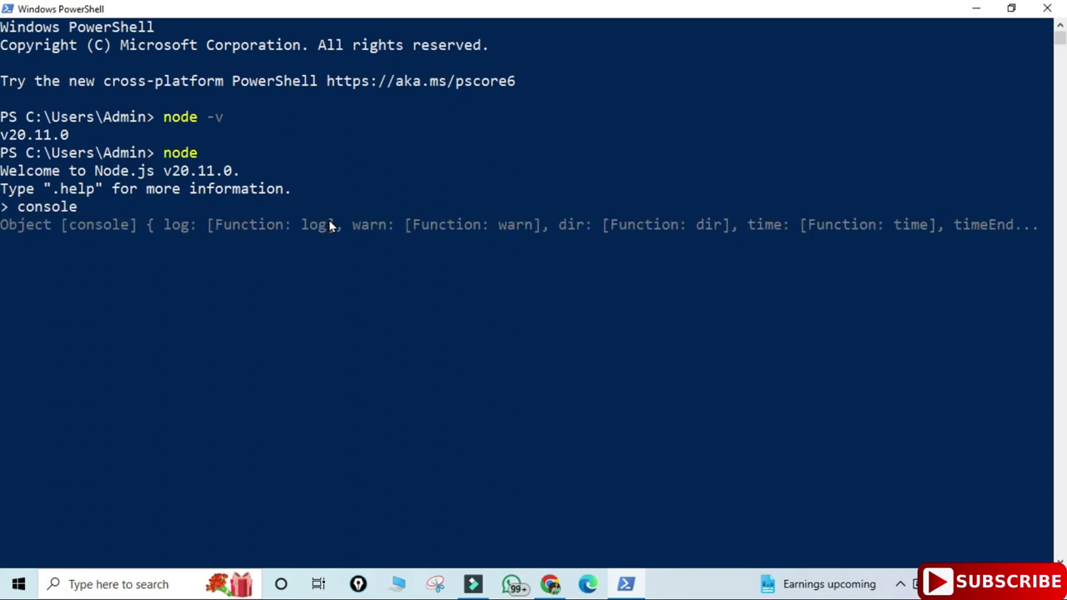
{"action": "type", "text": ".log(\"Th"}
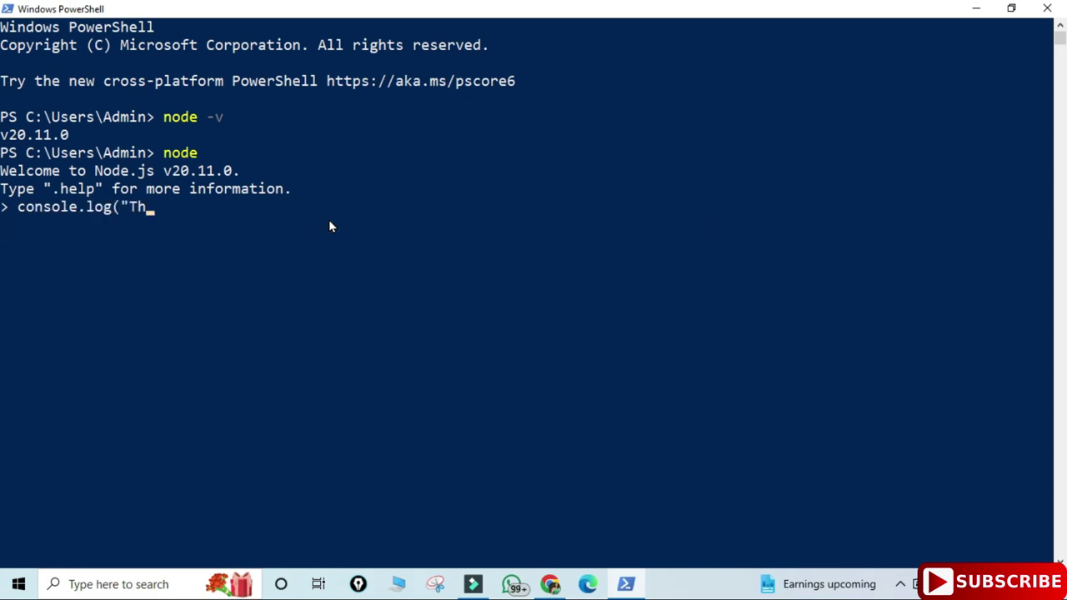
{"action": "type", "text": "anks for watchin"}
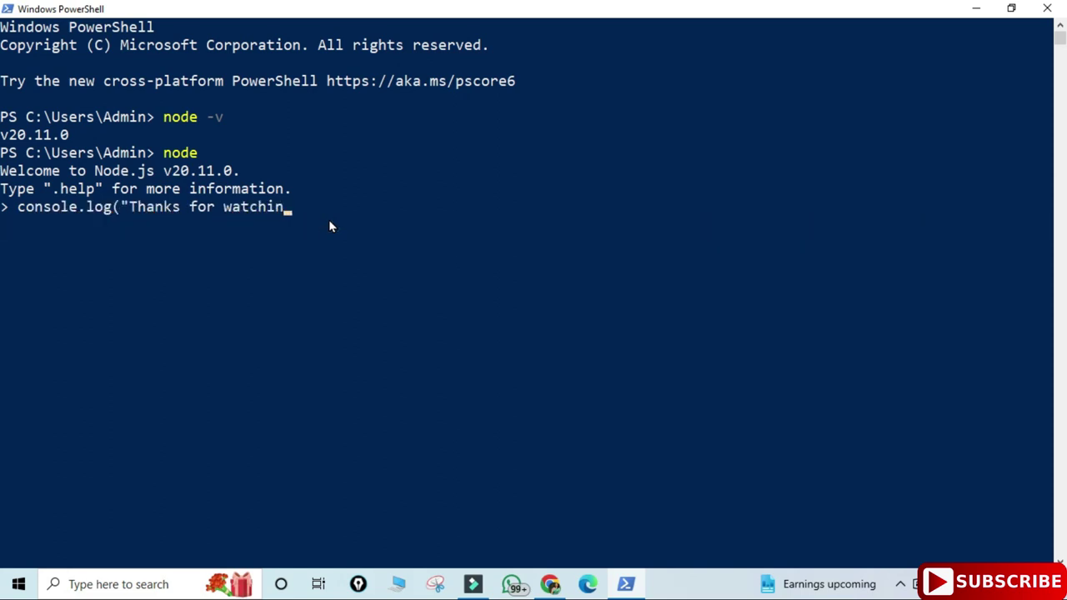
{"action": "type", "text": "g\")"}
{"action": "key", "text": "Return"}
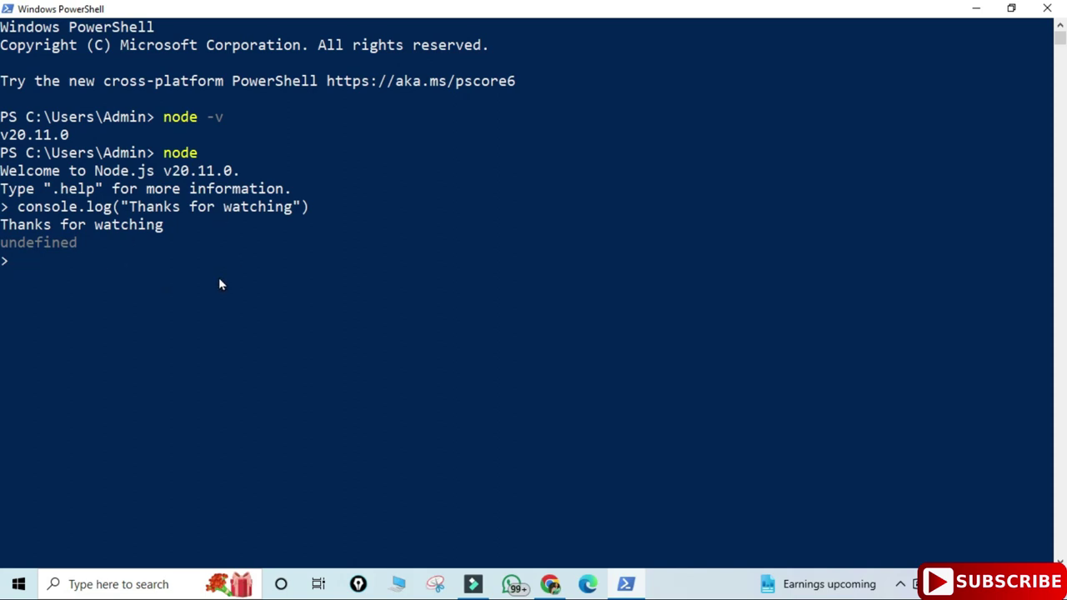
{"action": "left_click", "coordinate": [1048, 8]}
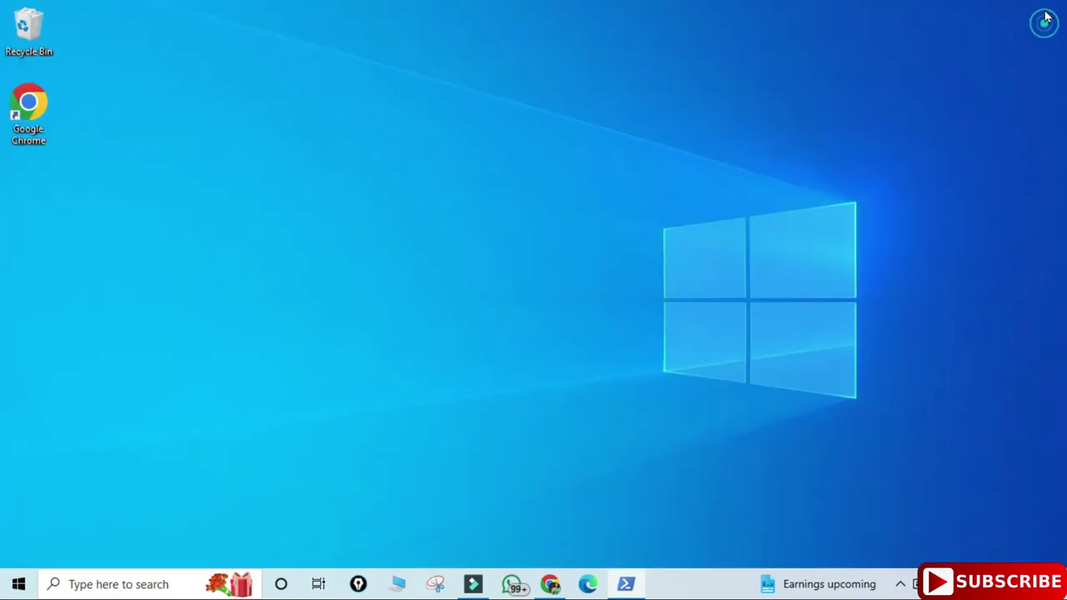
Launch the standalone Node.js app and print "Please subscribe" with console.log.
{"action": "left_click", "coordinate": [167, 584]}
{"action": "type", "text": "node"}
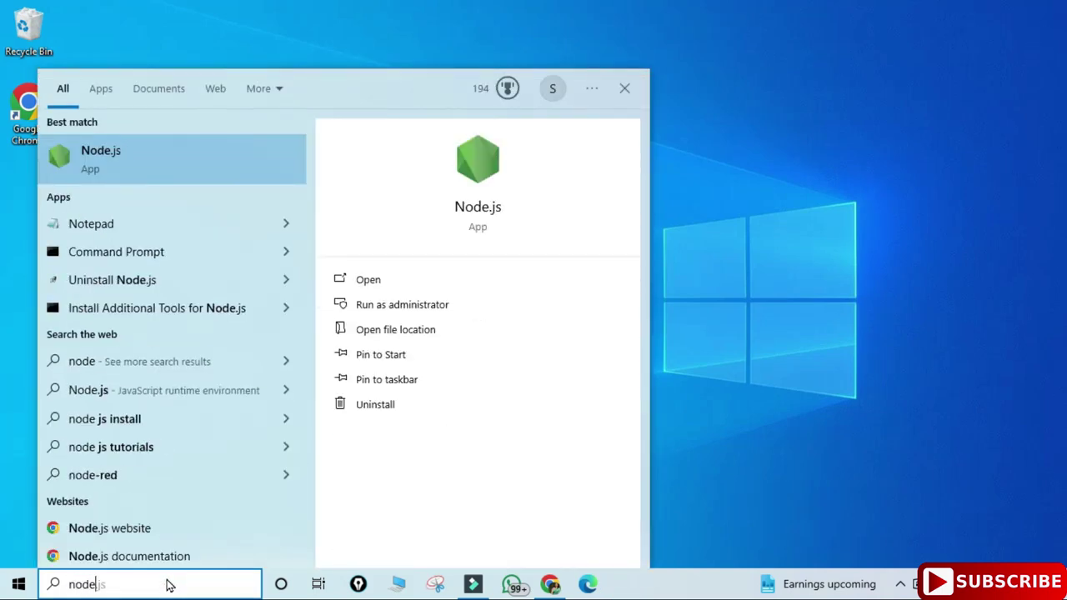
{"action": "left_click", "coordinate": [138, 155]}
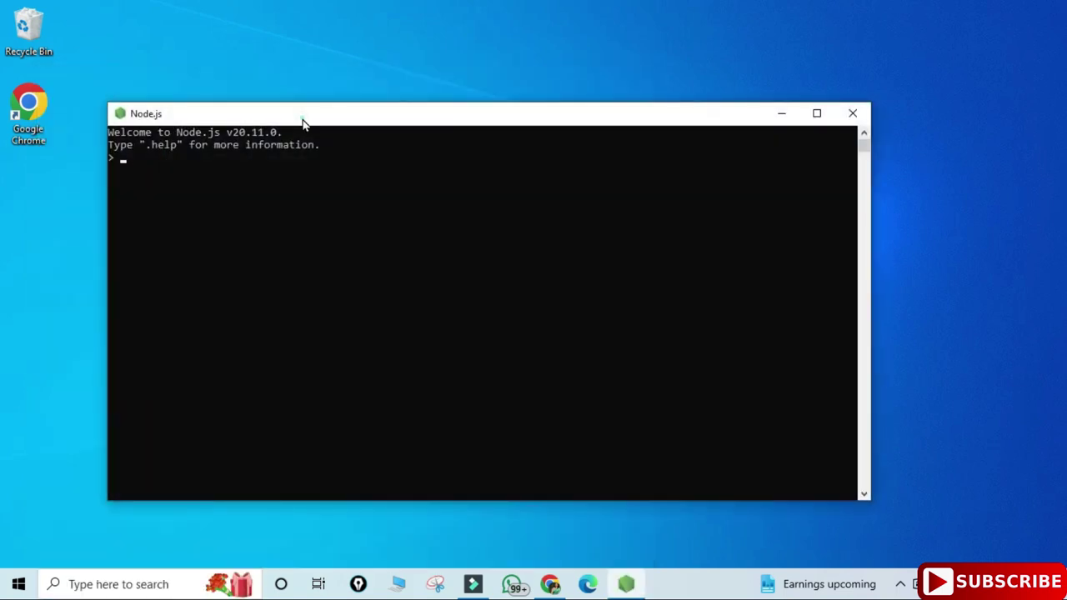
{"action": "left_click_drag", "start_coordinate": [303, 117], "coordinate": [337, 49]}
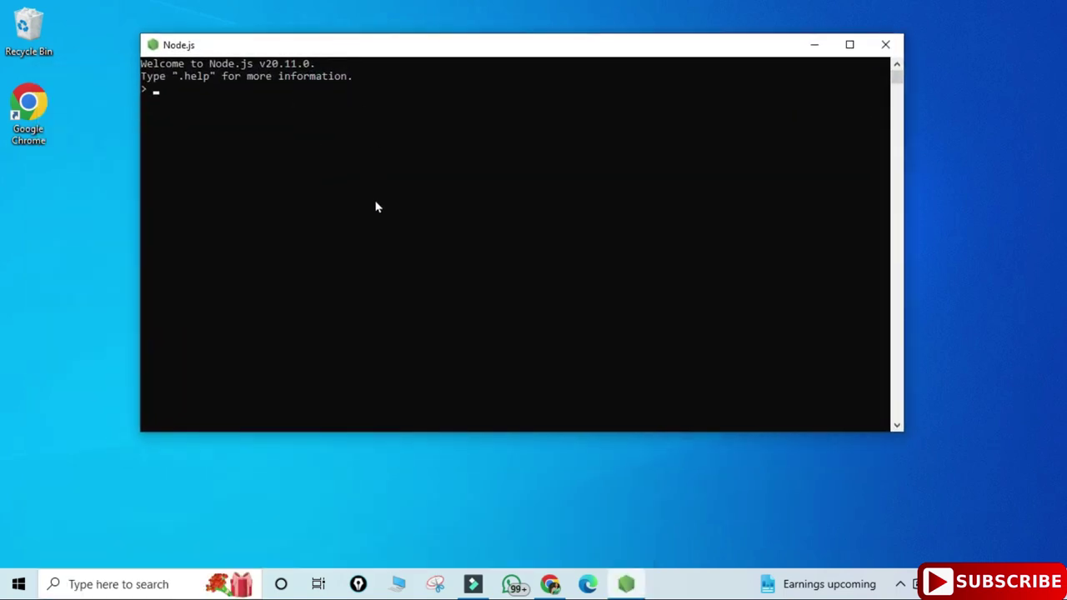
{"action": "scroll", "coordinate": [376, 208], "scroll_direction": "up", "scroll_amount": 1, "text": "ctrl"}
{"action": "type", "text": "console.log("}
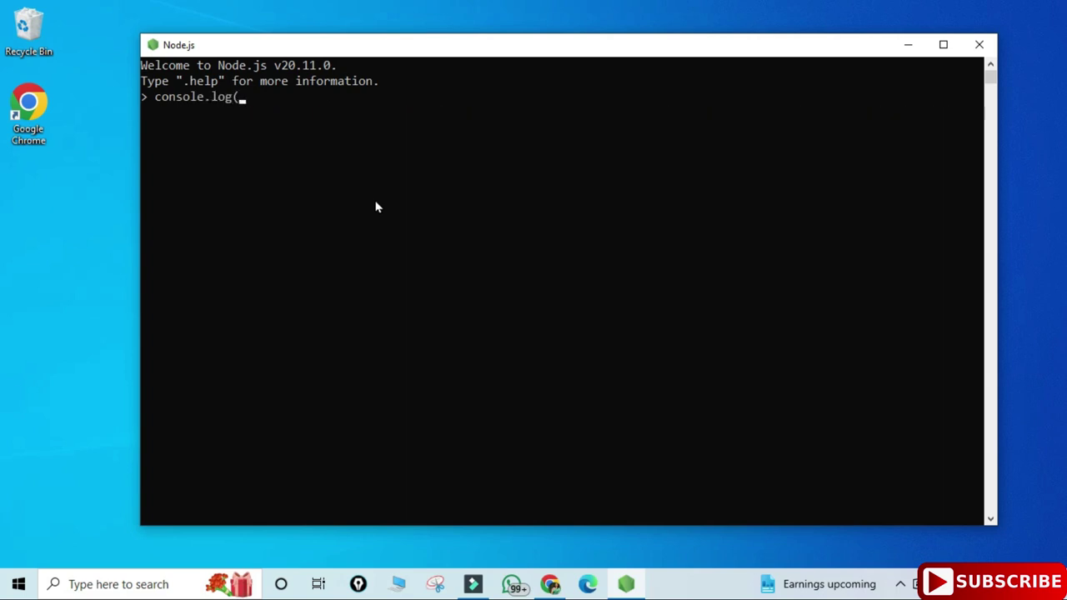
{"action": "type", "text": "\"Please subscribe\")"}
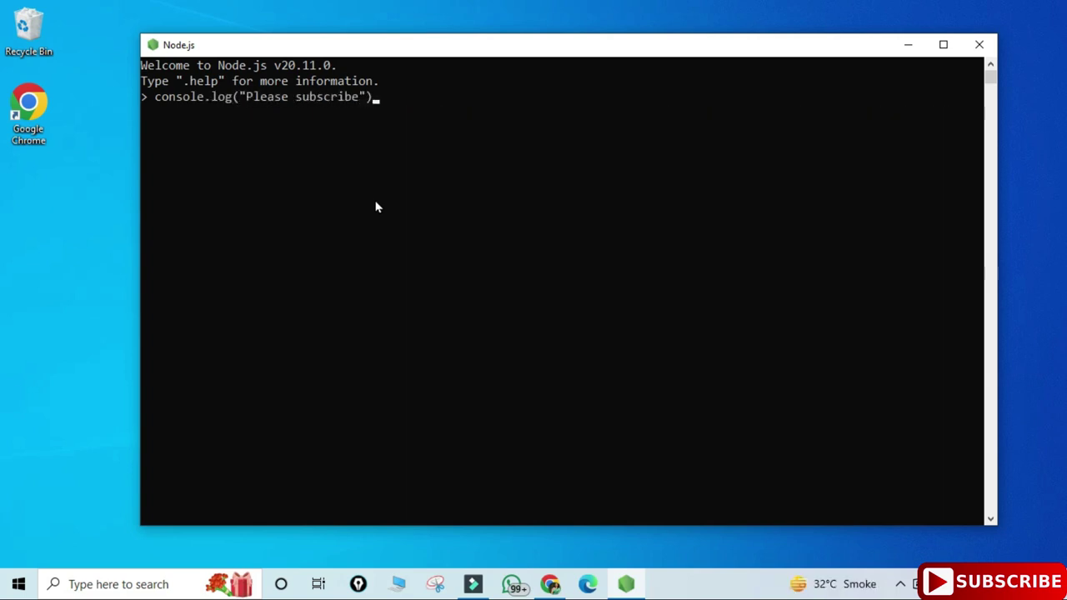
{"action": "key", "text": "Return"}
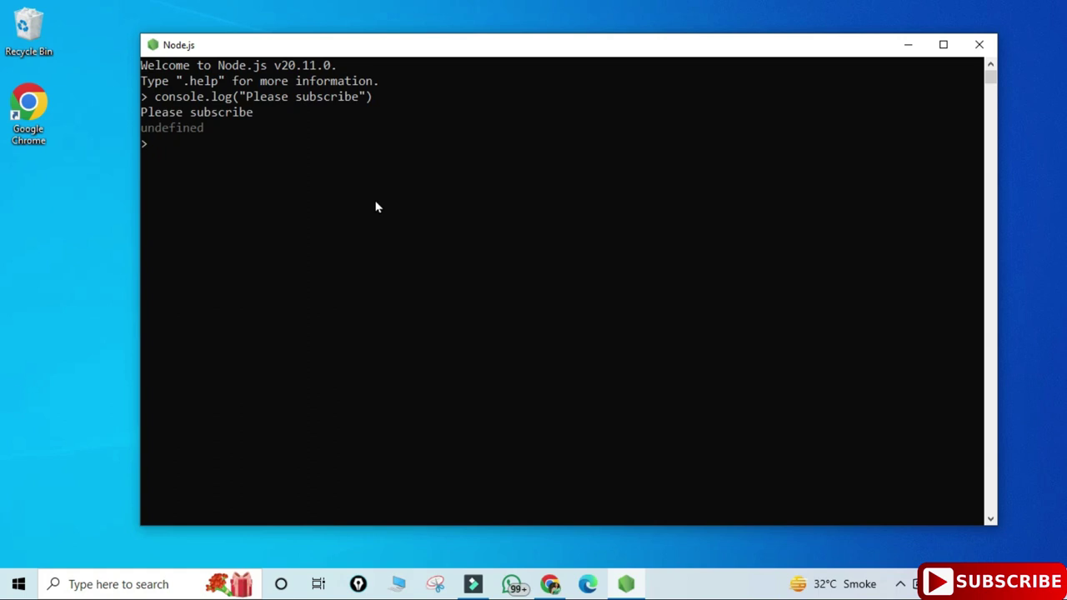